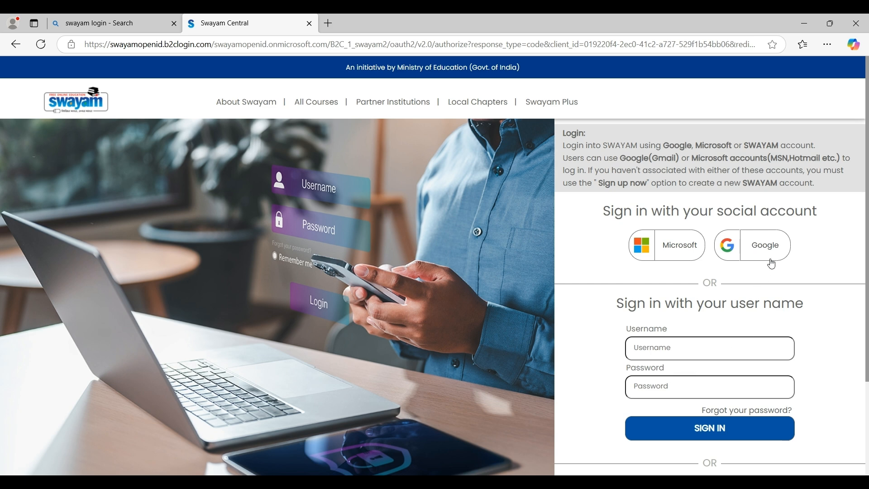
Sign in to SWAYAM using a Google account.
left_click(769, 245)
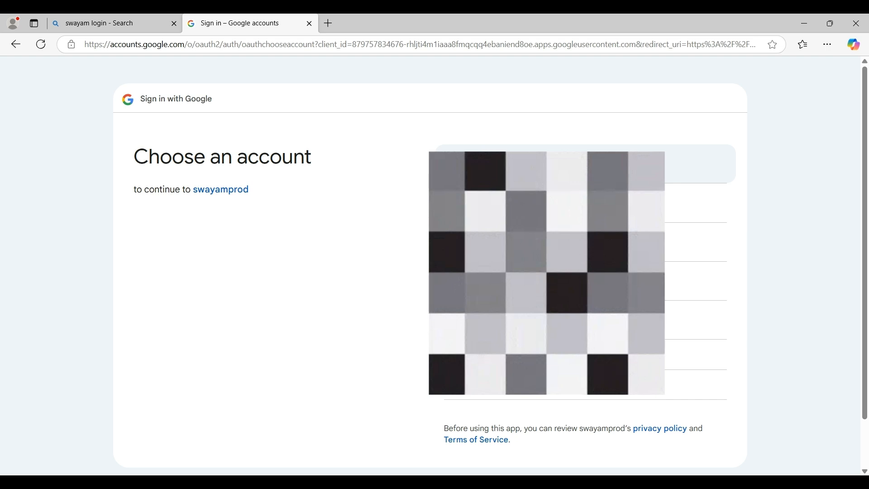
left_click(702, 281)
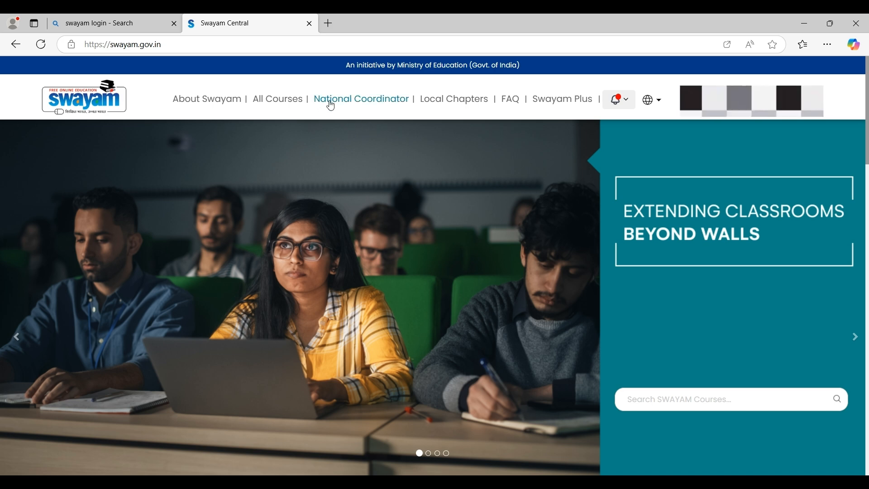
Open the NPTEL page from the list of SWAYAM national coordinators.
left_click(358, 108)
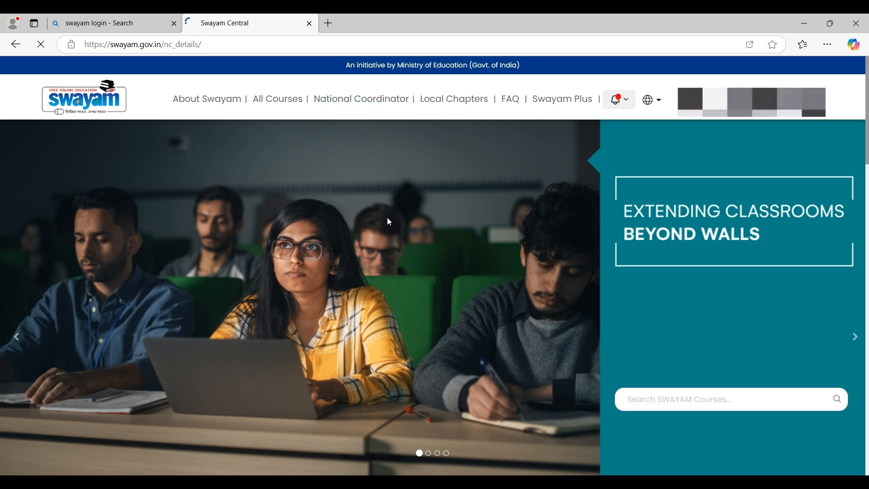
scroll(388, 215, "down", 7)
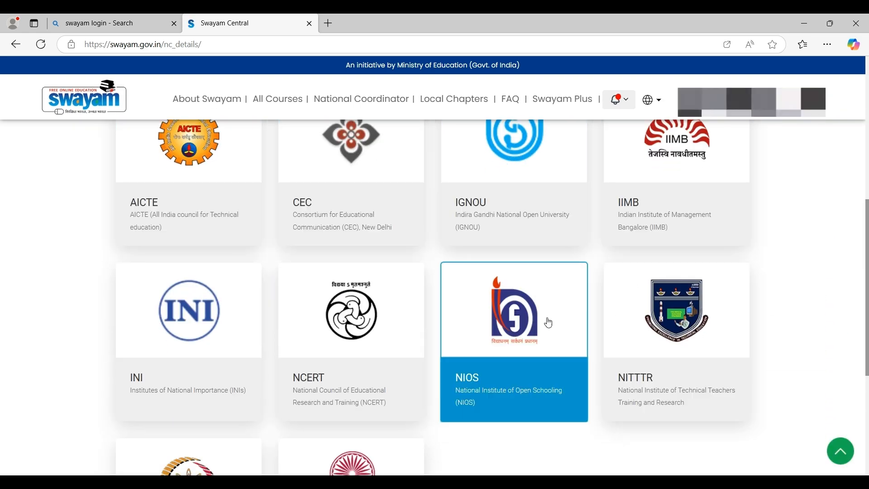
scroll(195, 336, "down", 4)
left_click(196, 336)
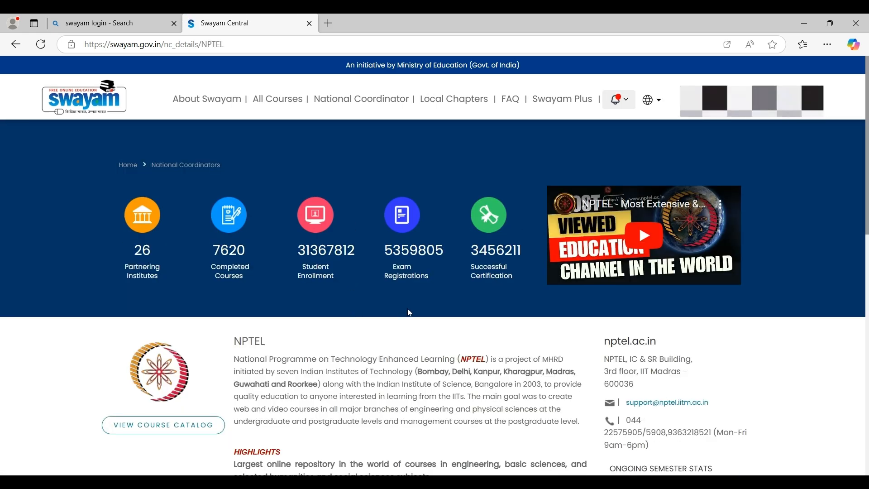
Open the Course List for the Jan - April 2025 semester from the NPTEL page.
scroll(411, 313, "down", 5)
scroll(411, 312, "down", 1)
scroll(411, 313, "up", 3)
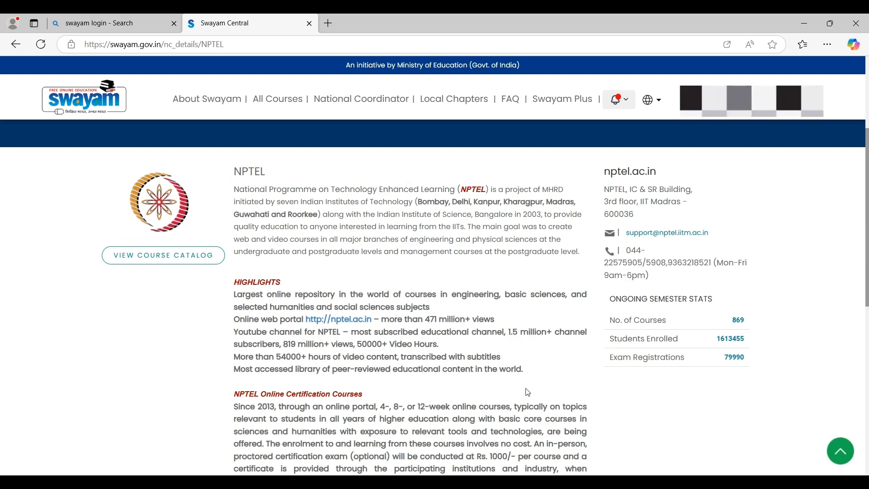
scroll(527, 391, "down", 3)
scroll(459, 392, "down", 1)
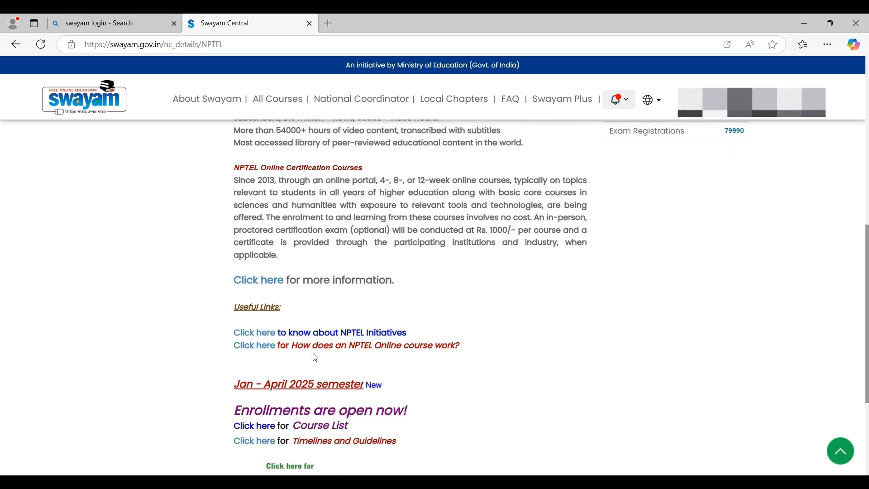
left_click_drag(233, 410, 426, 434)
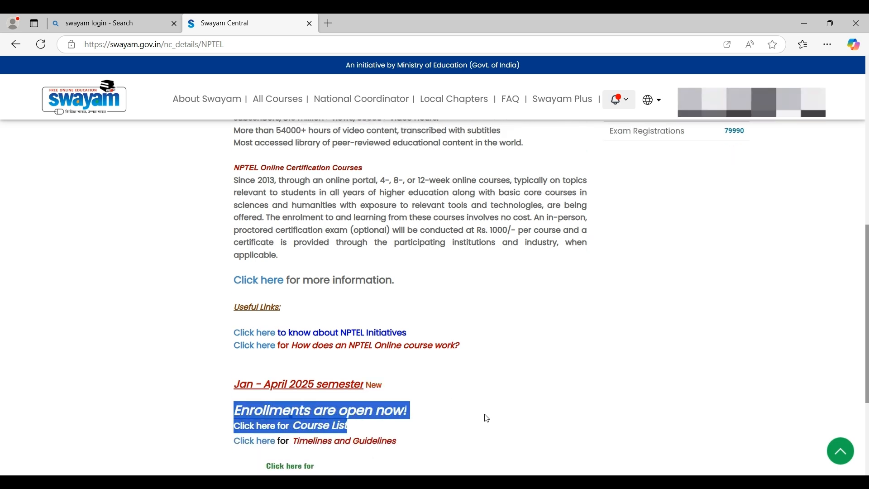
left_click(188, 425)
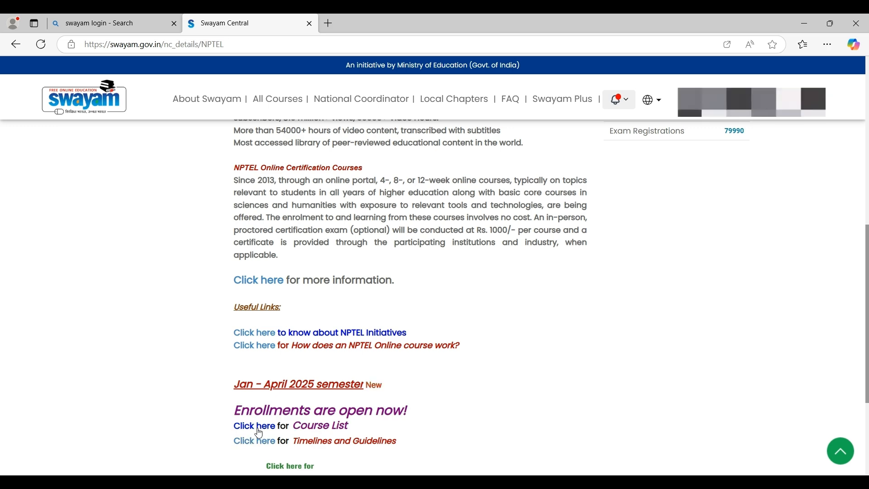
left_click(259, 428)
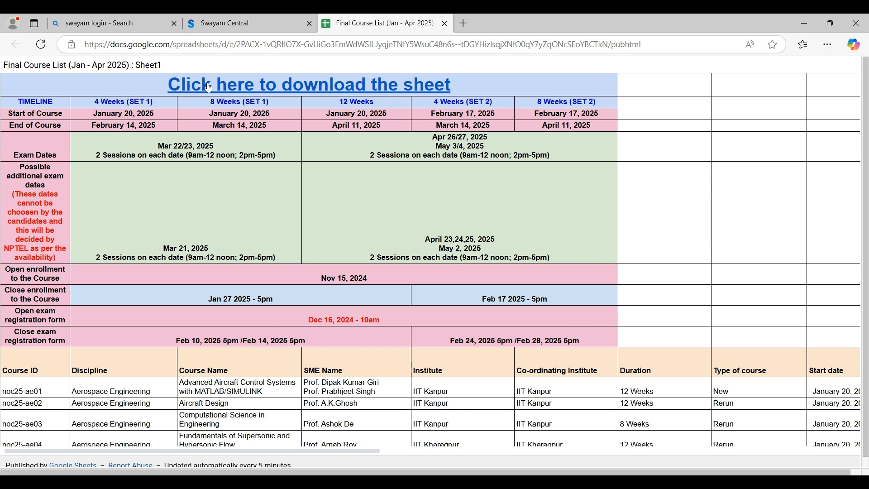
Examine the semester timeline and the courses offered across the disciplines in the Final Course List sheet.
scroll(20, 217, "down", 3)
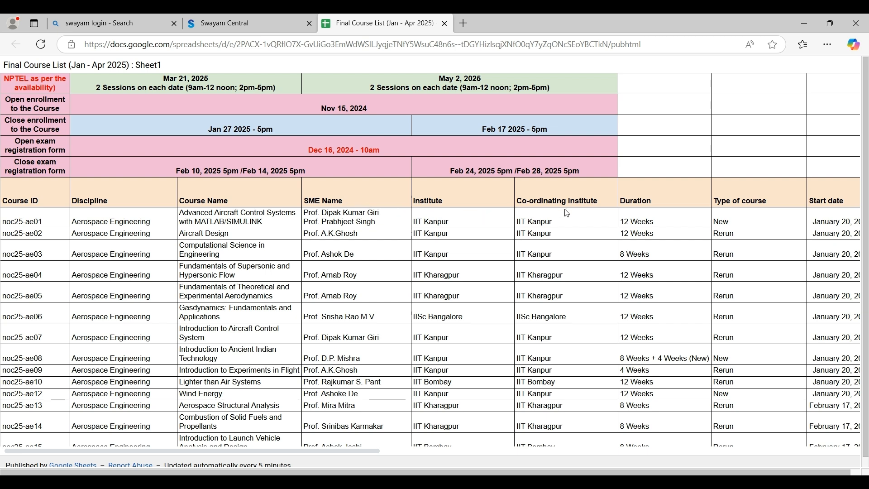
left_click_drag(360, 450, 270, 462)
scroll(181, 353, "down", 20)
scroll(131, 348, "down", 20)
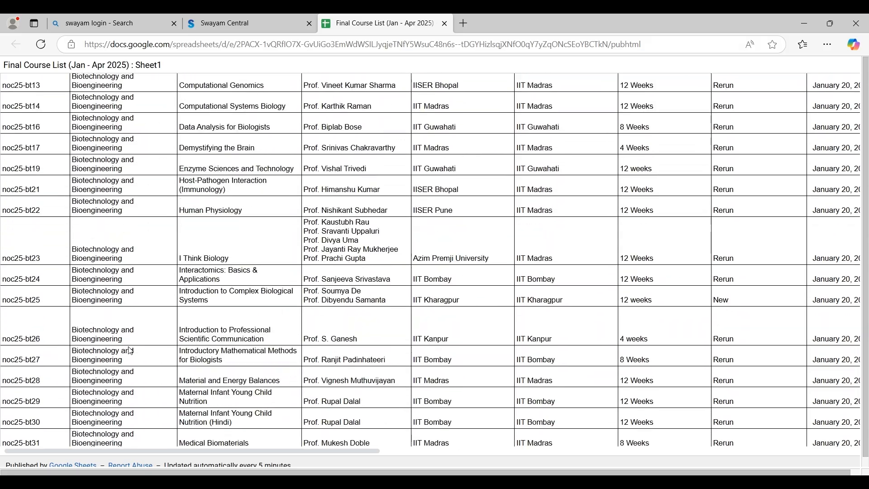
scroll(136, 340, "down", 20)
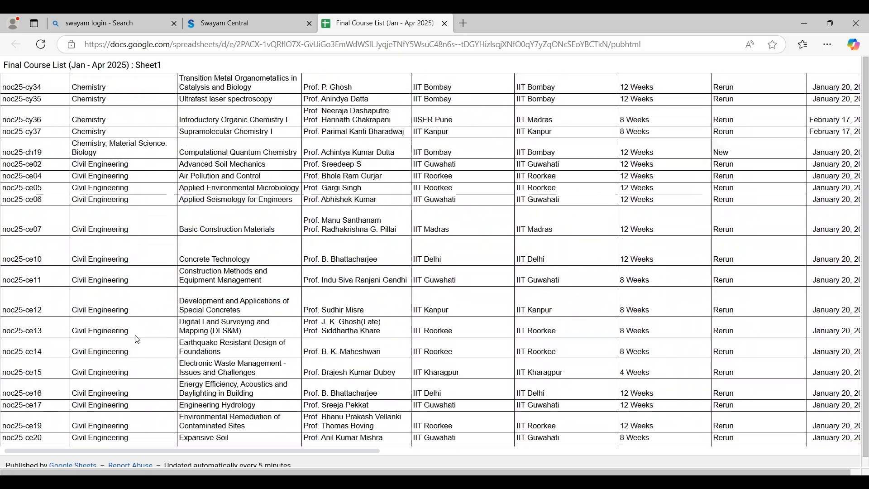
scroll(138, 340, "down", 20)
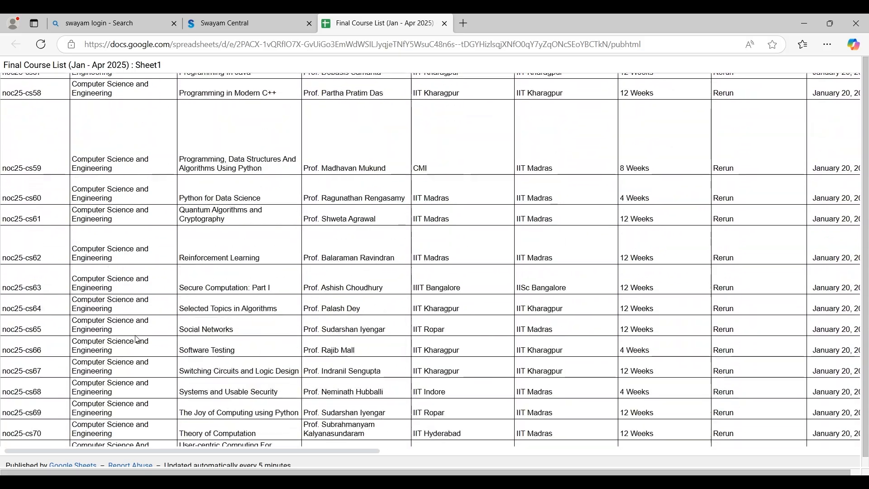
scroll(137, 340, "down", 20)
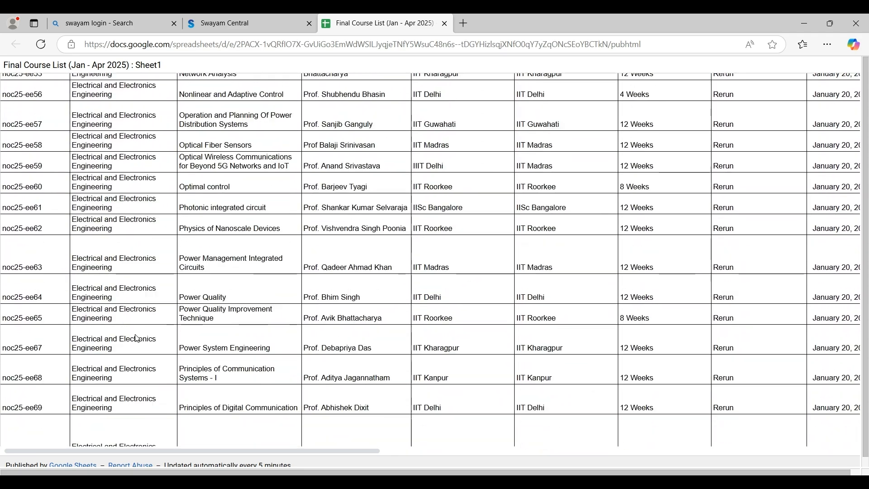
scroll(137, 334, "up", 20)
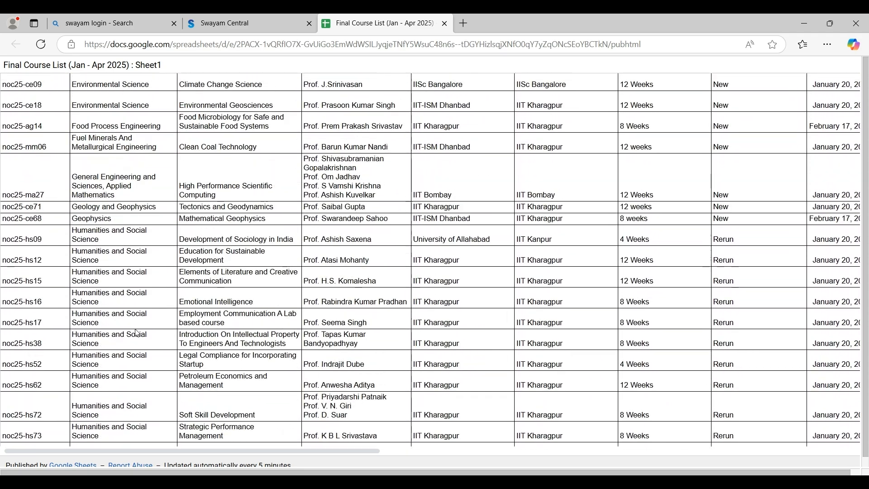
Find the "English Studies, Cultural Studies" course The Novel and Change in the sheet and open its noc25_hs77 preview link.
left_click_drag(75, 285, 161, 288)
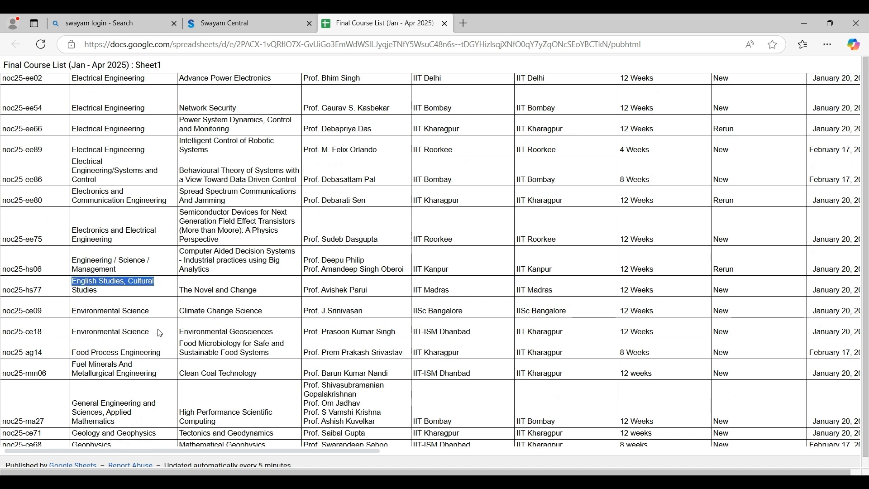
scroll(160, 333, "down", 6)
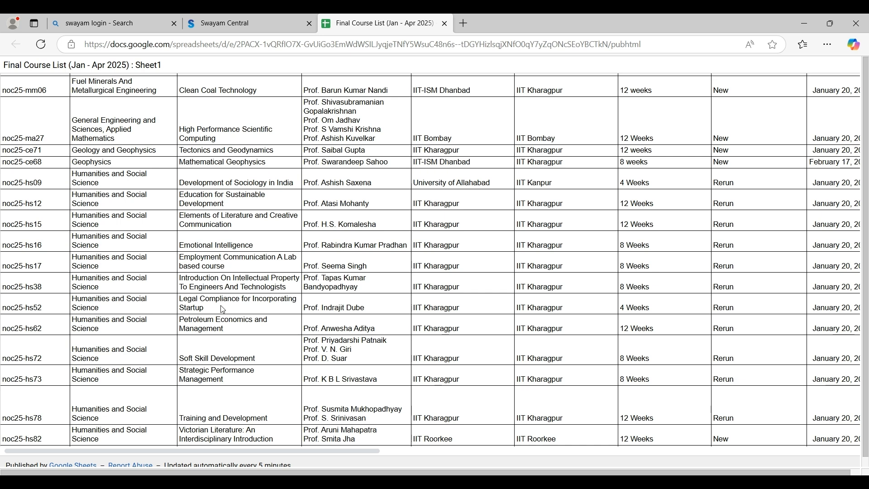
scroll(205, 330, "down", 3)
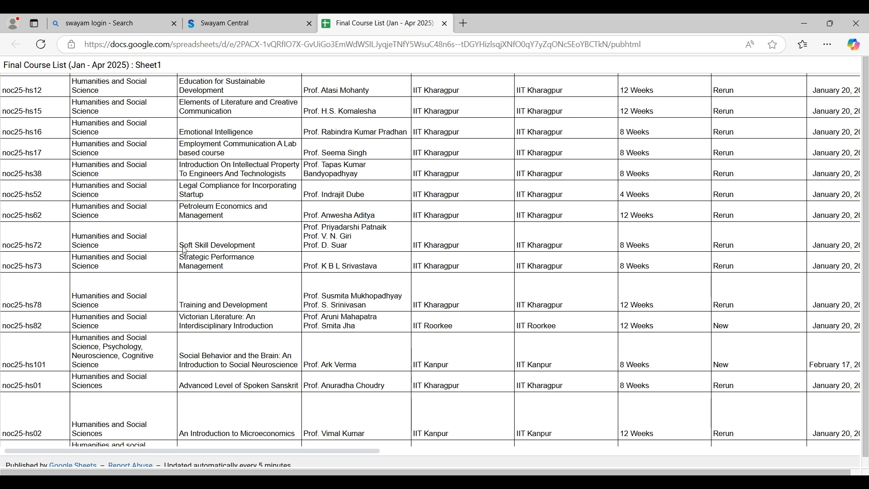
left_click_drag(183, 249, 792, 229)
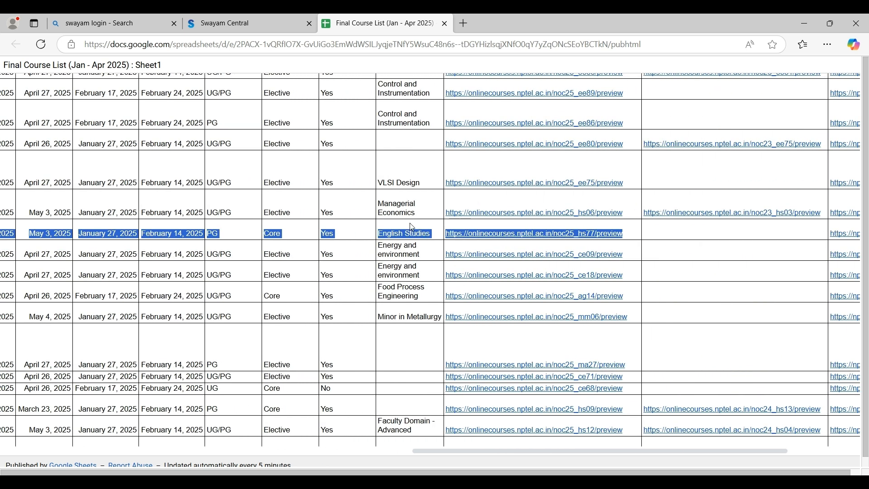
left_click(438, 235)
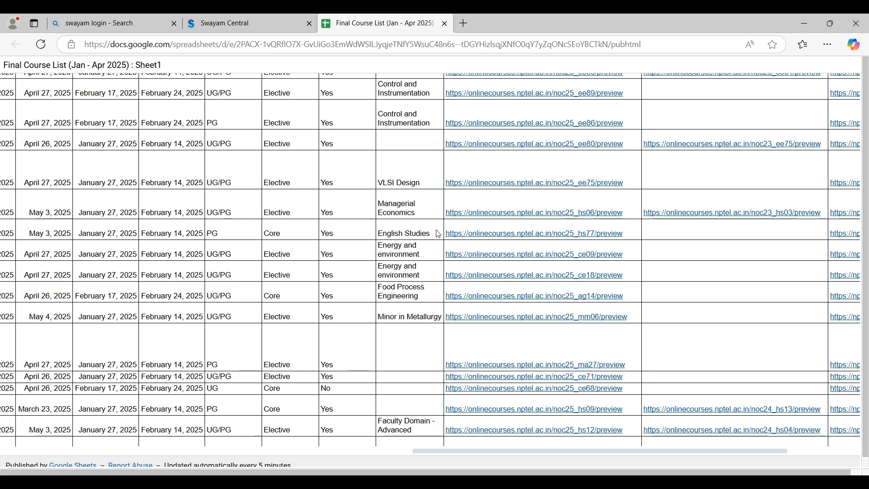
left_click(485, 235)
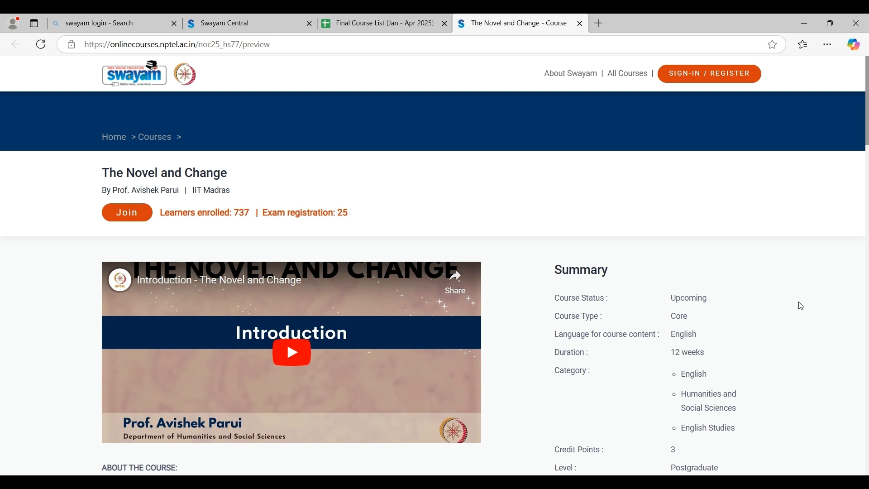
Examine the course summary, including the enrollment end, exam registration end and exam dates.
scroll(799, 304, "down", 3)
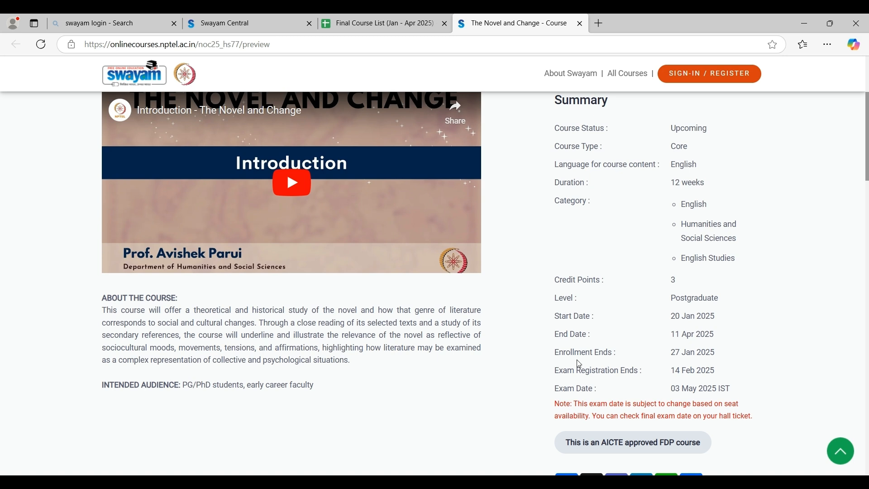
left_click_drag(557, 352, 831, 355)
left_click(830, 355)
left_click_drag(558, 390, 739, 396)
left_click(778, 393)
left_click_drag(557, 372, 741, 388)
left_click(790, 388)
scroll(568, 446, "down", 4)
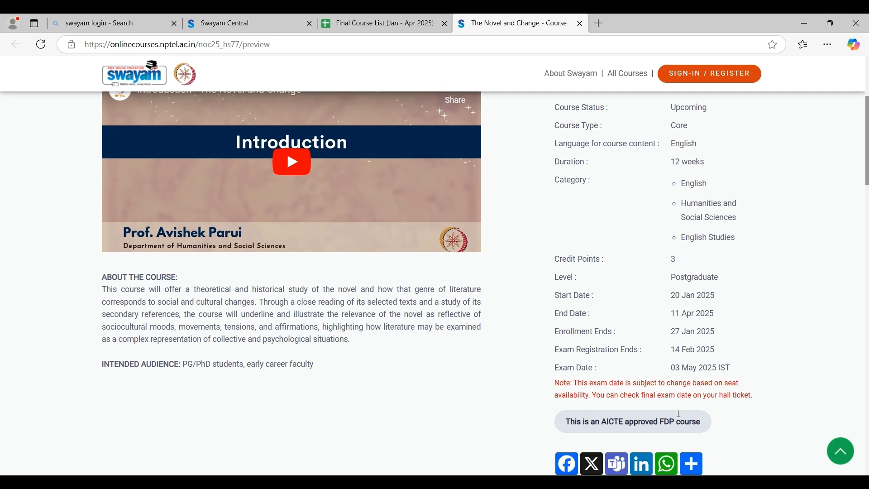
Join the course The Novel and Change.
scroll(166, 302, "up", 8)
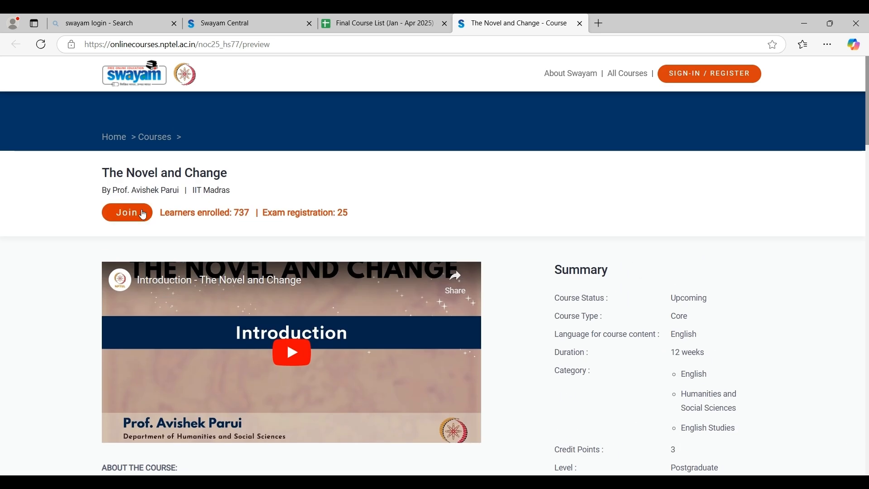
left_click(124, 213)
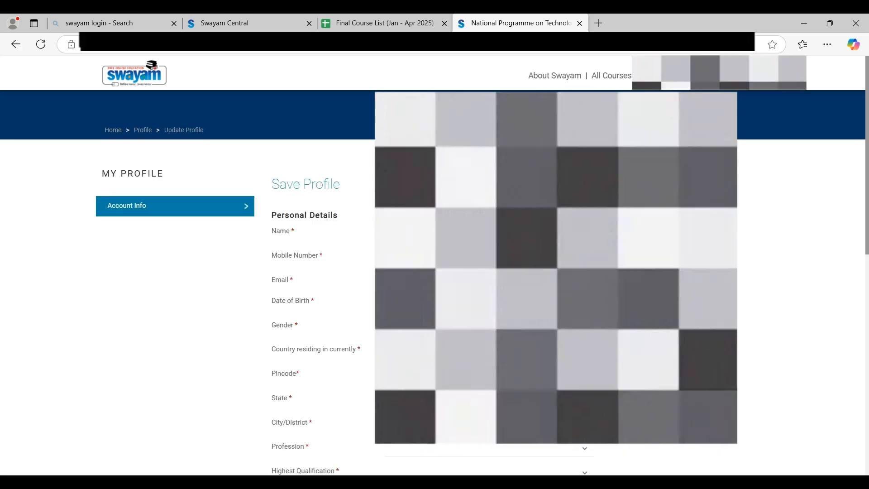
Go through the personal and education details in the profile form, accept both agreement declarations and save the profile.
scroll(434, 281, "down", 1)
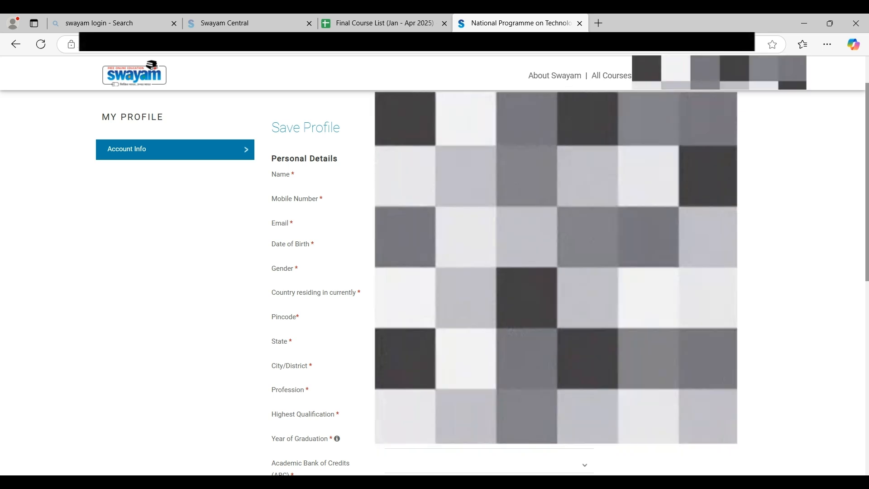
scroll(335, 297, "down", 1)
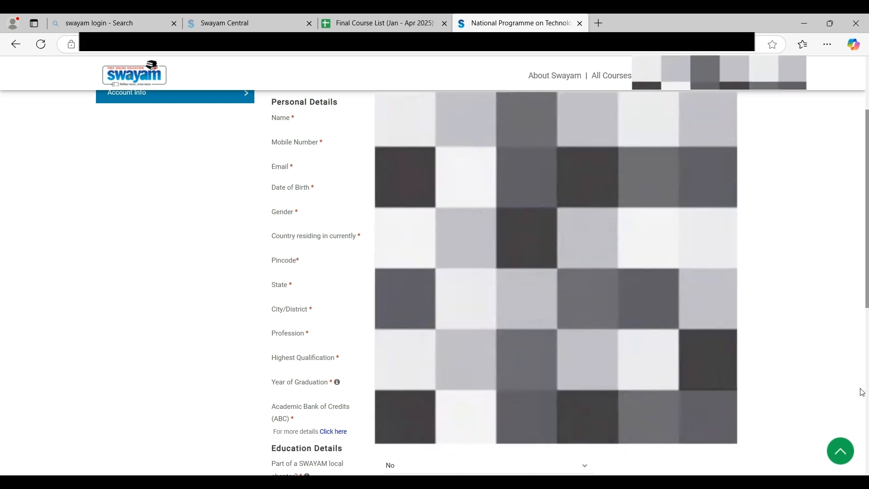
scroll(849, 388, "down", 3)
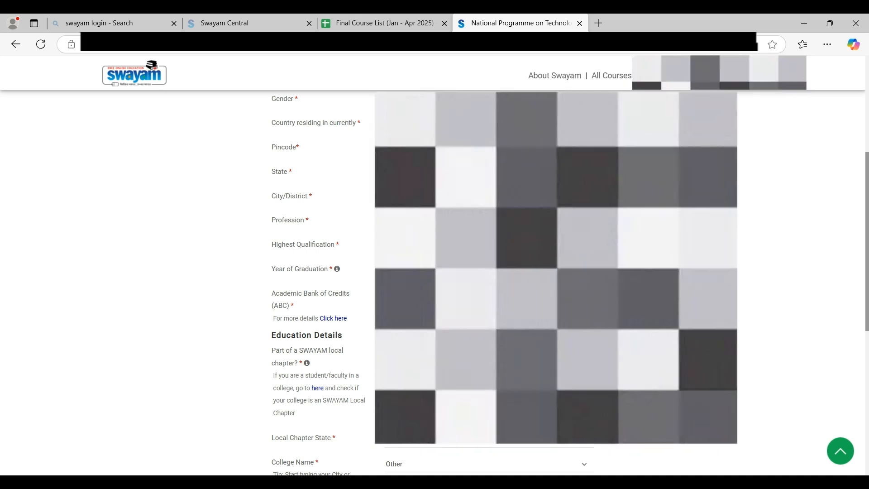
scroll(435, 272, "down", 5)
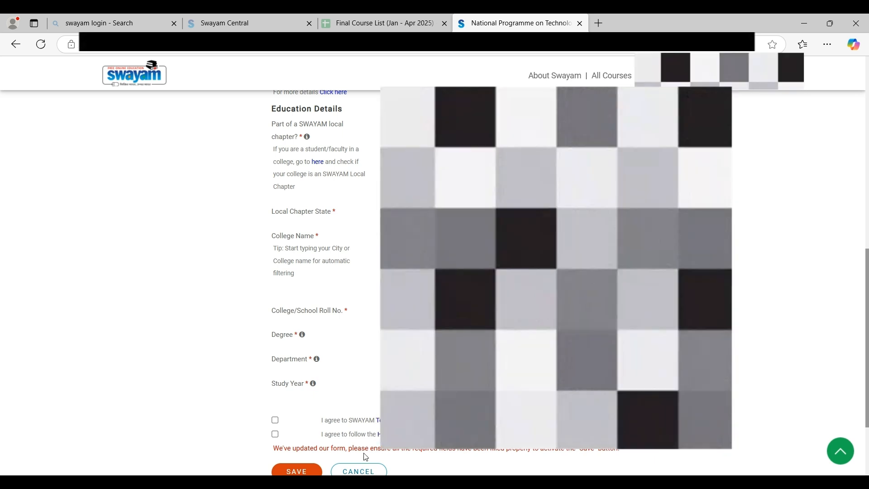
left_click(276, 421)
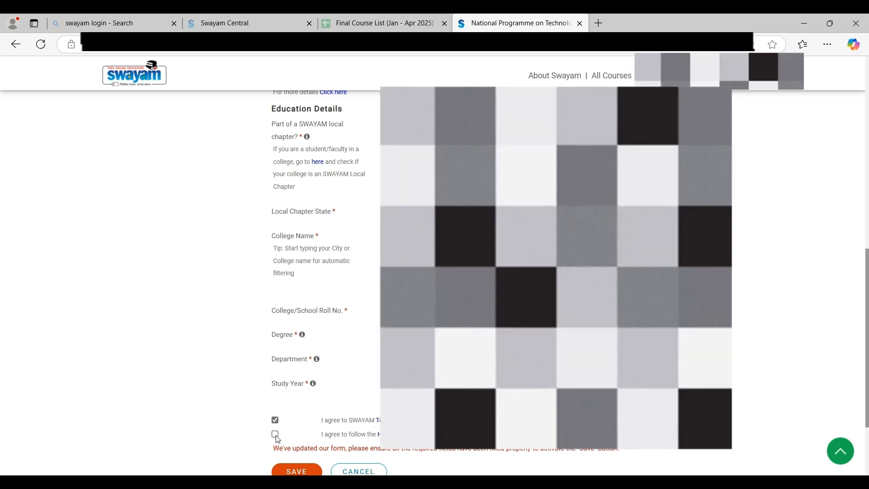
scroll(295, 436, "down", 1)
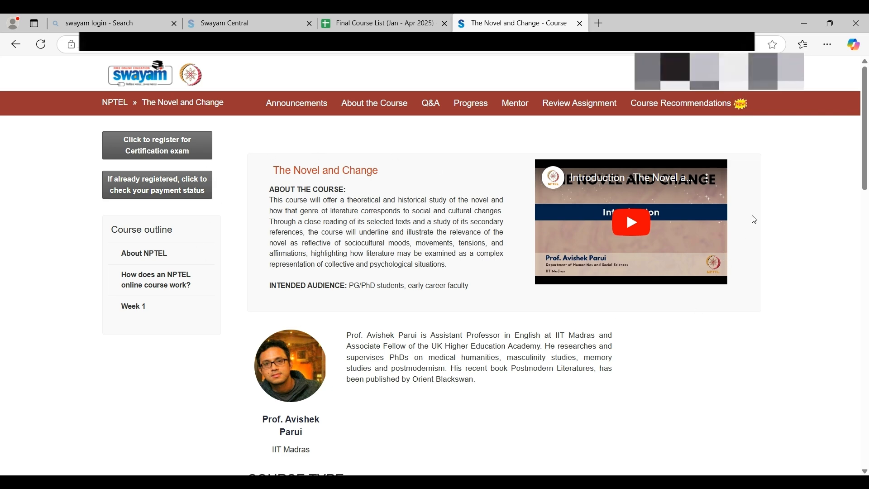
Examine the course overview, including course type, level, weekly layout, books and references.
scroll(583, 278, "down", 2)
scroll(582, 278, "down", 5)
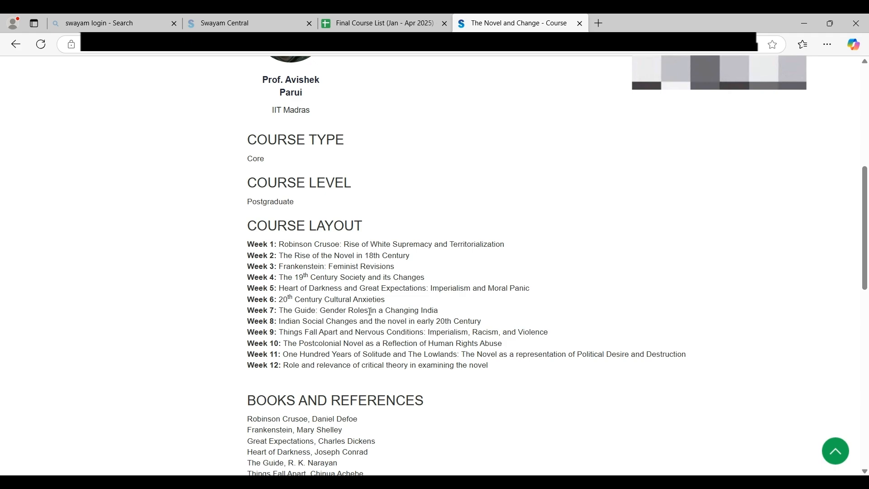
scroll(370, 313, "up", 6)
scroll(344, 304, "down", 7)
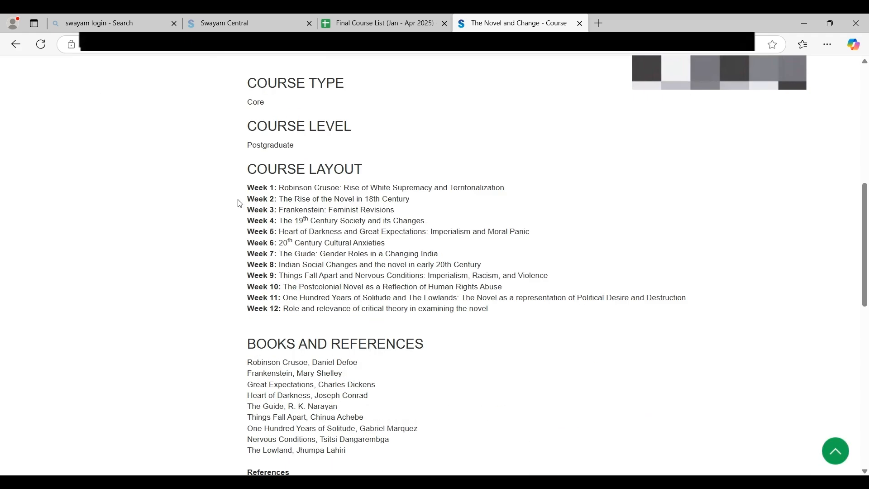
scroll(379, 311, "down", 4)
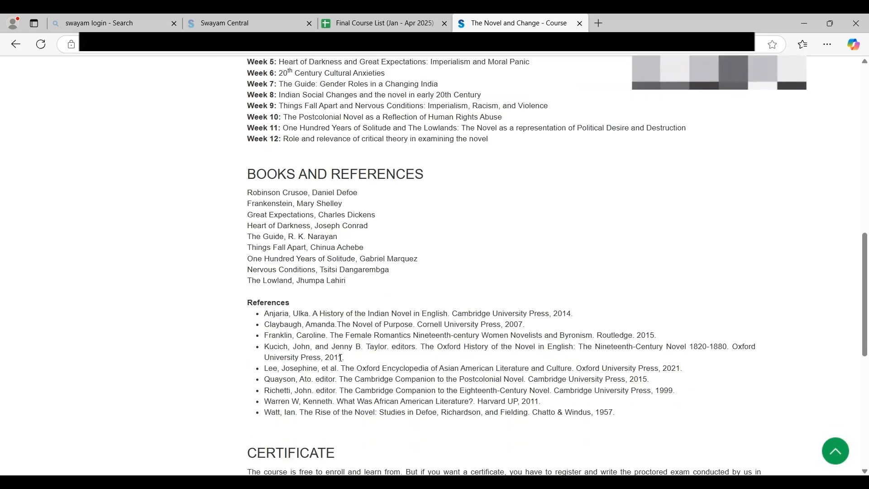
scroll(345, 359, "down", 2)
scroll(337, 358, "down", 1)
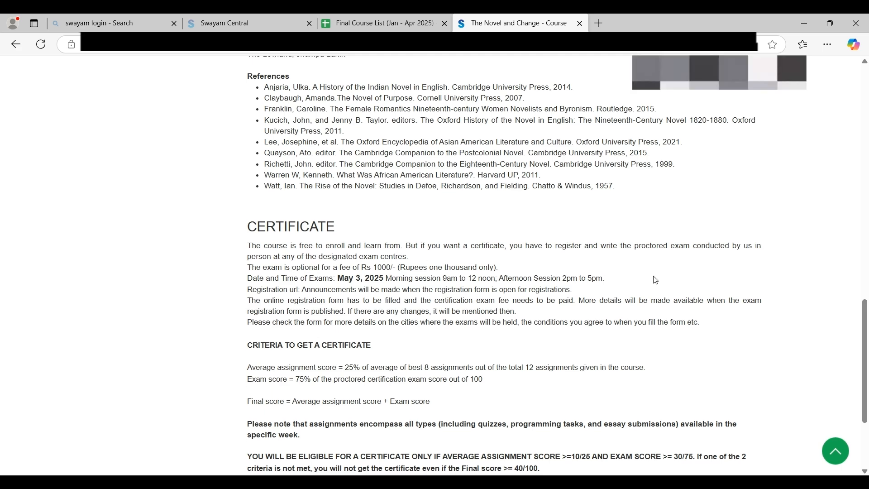
Read the certificate section, including the exam details, the criteria to get a certificate and the eligibility conditions.
scroll(648, 280, "down", 2)
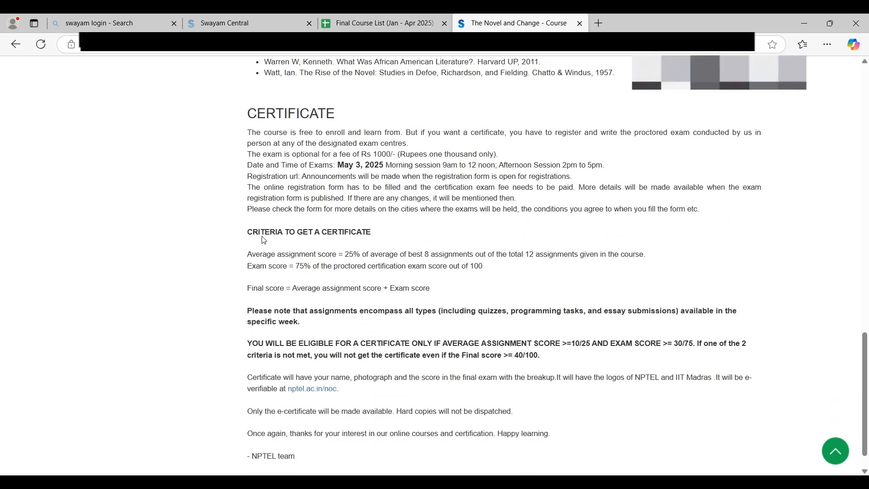
left_click_drag(249, 231, 376, 234)
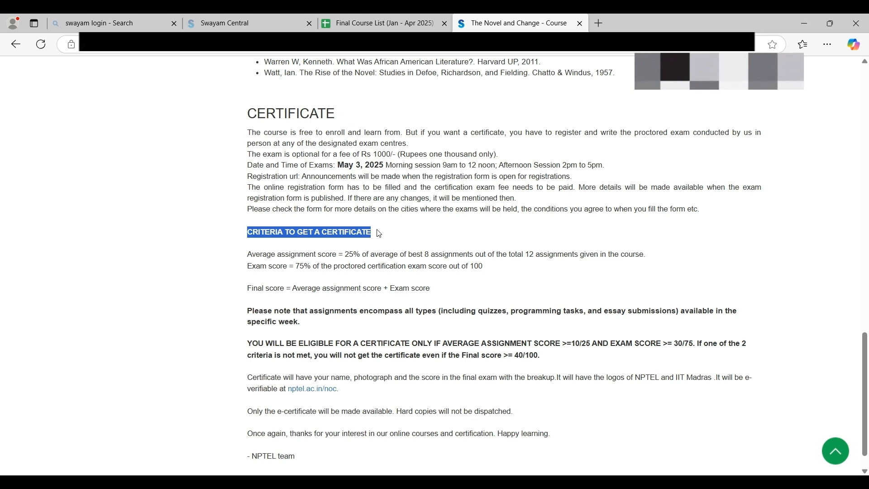
left_click(469, 241)
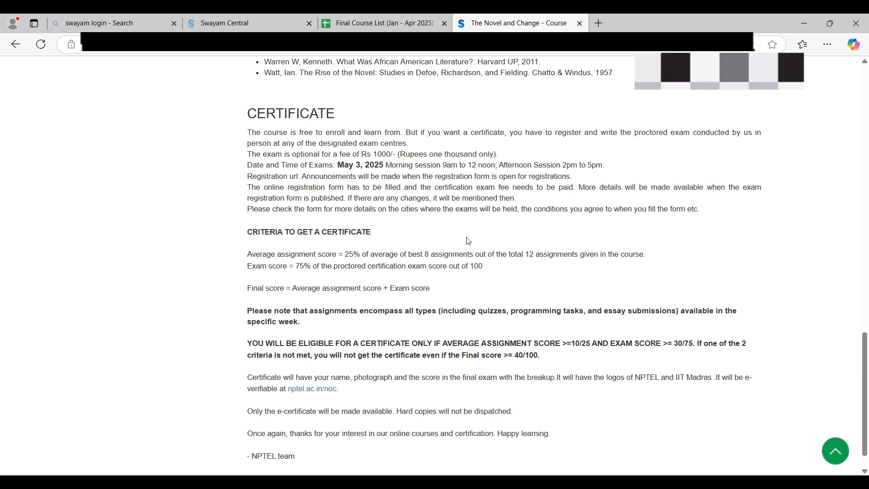
scroll(449, 331, "down", 1)
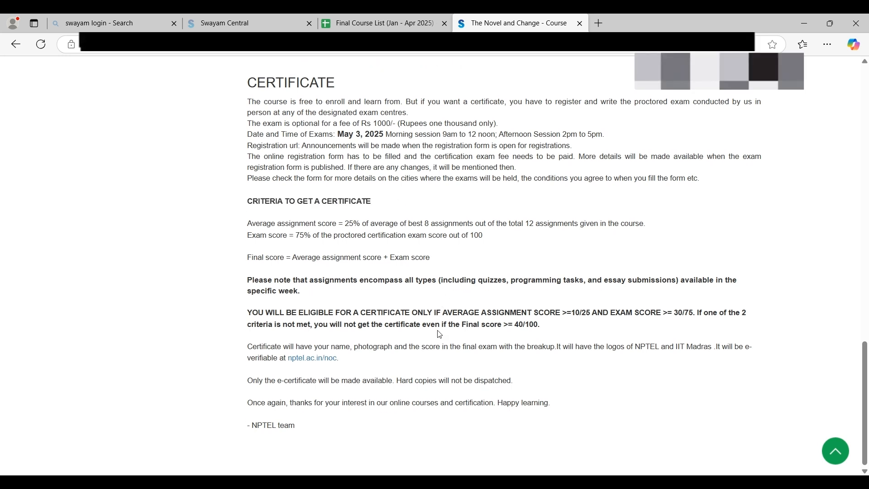
scroll(415, 397, "up", 20)
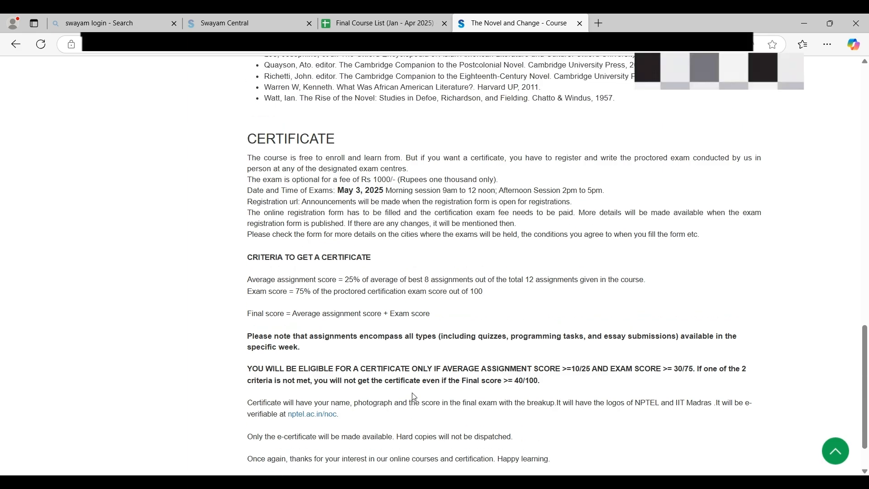
scroll(416, 390, "up", 1)
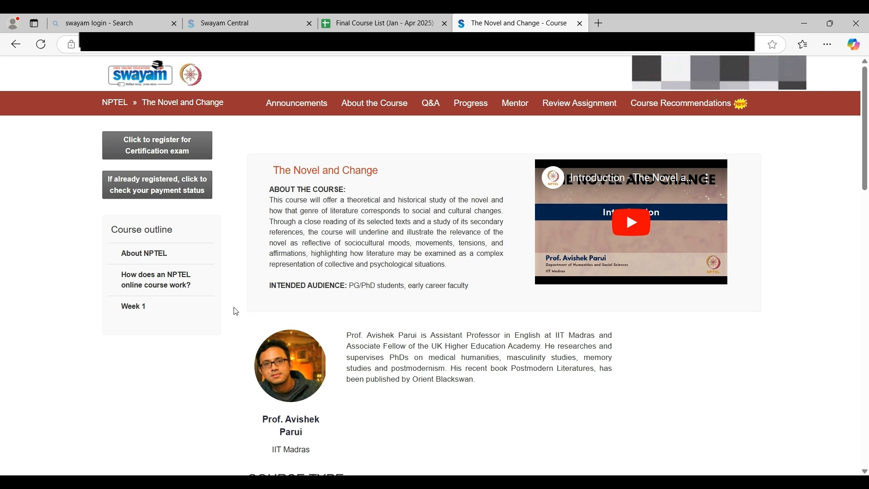
Open the Week 1 Introduction lecture from the course outline and play its video.
left_click(154, 312)
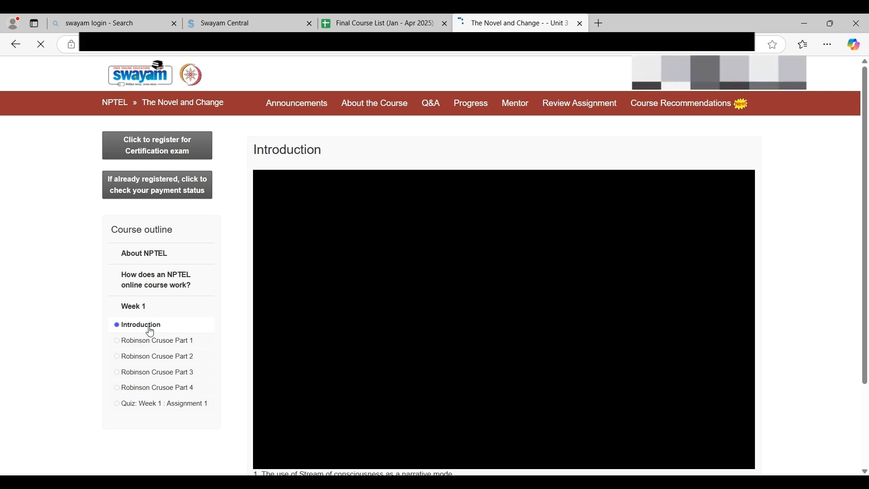
scroll(629, 326, "down", 1)
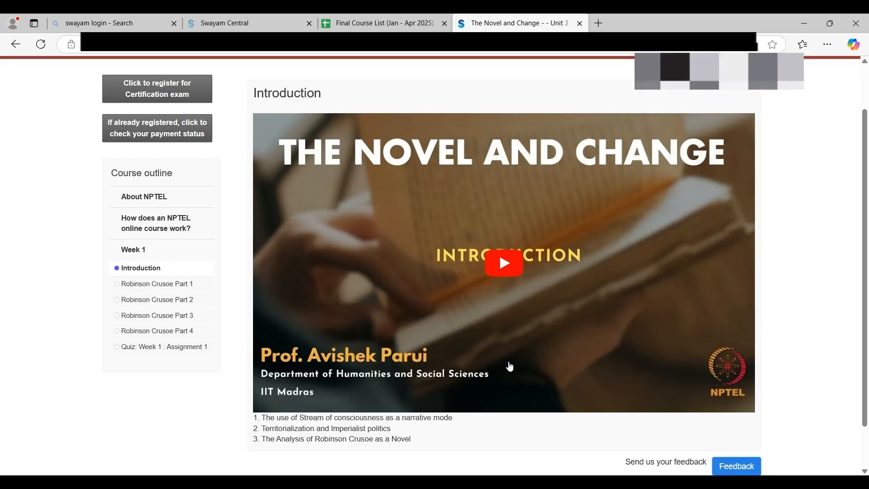
left_click(502, 267)
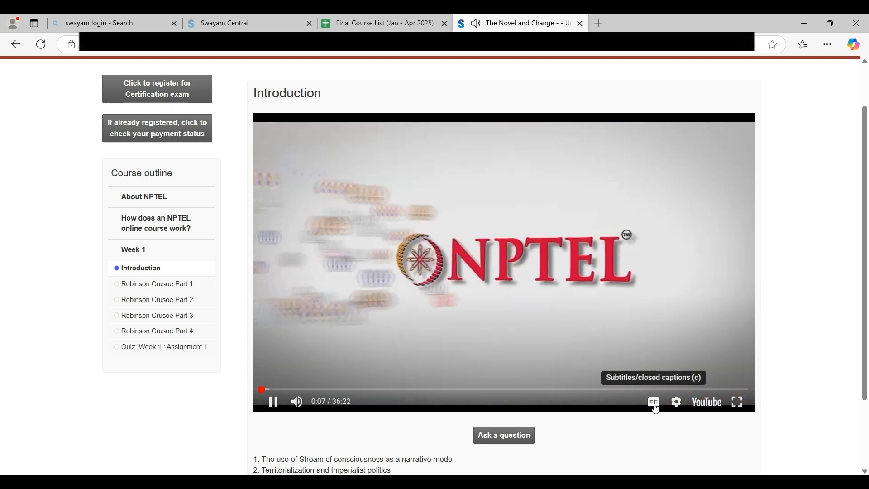
Turn on the English (auto-generated) subtitles for the Introduction lecture and pause the video.
left_click(657, 406)
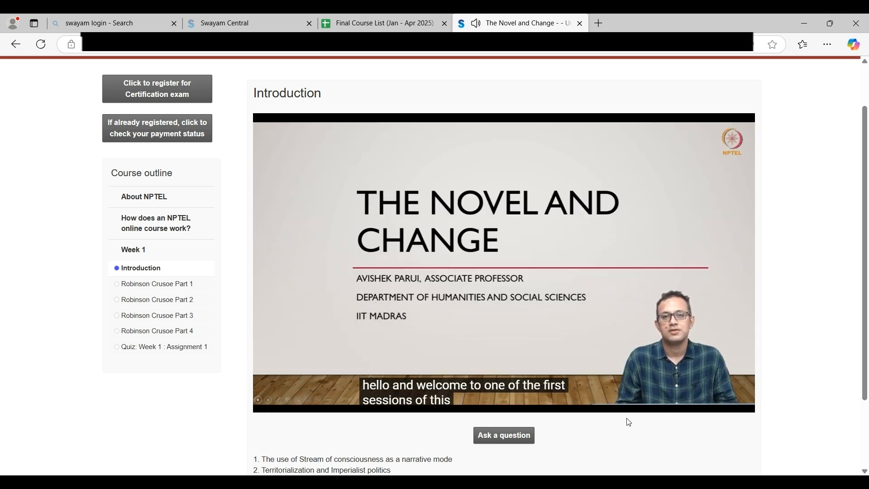
left_click(659, 409)
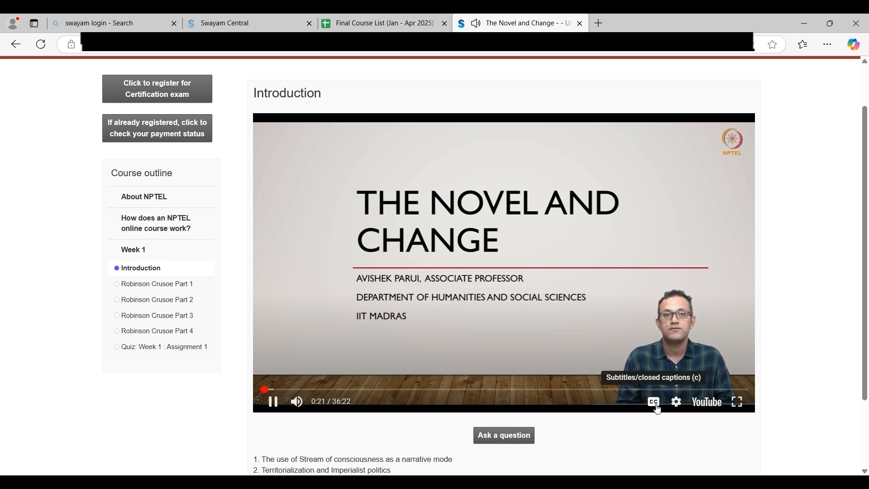
left_click(651, 410)
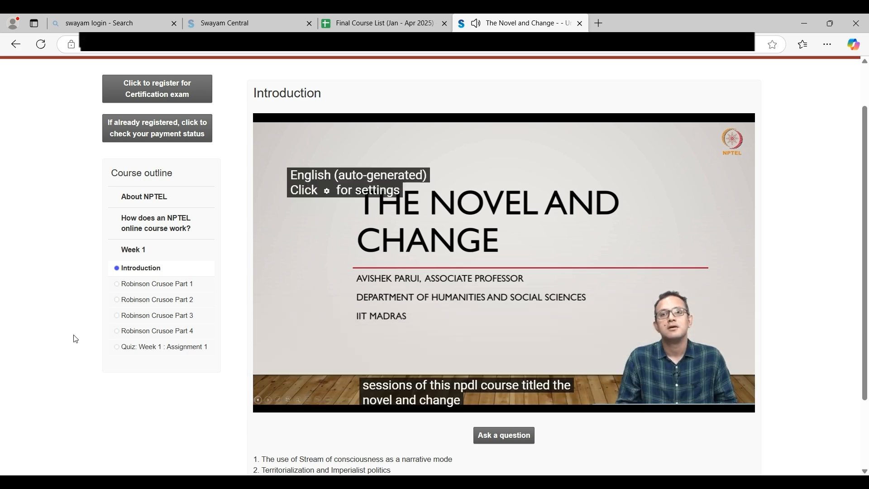
left_click(274, 403)
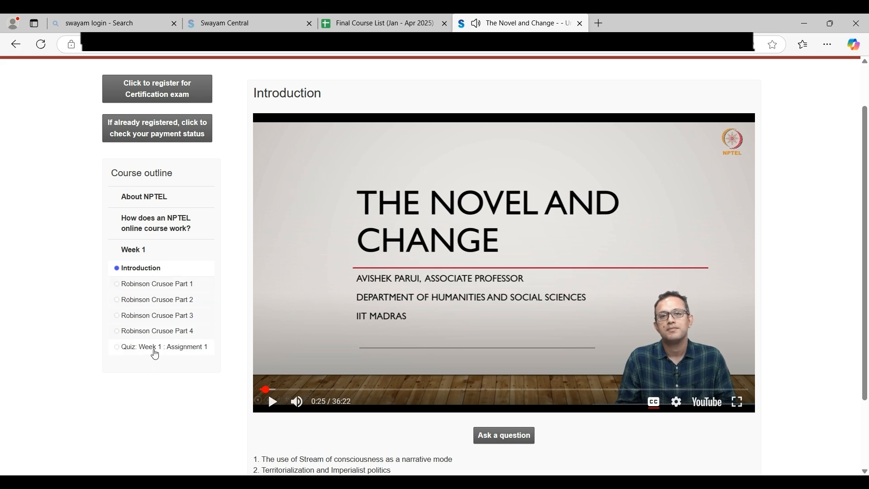
Open the Week 1 : Assignment 1 quiz and examine its due date, questions and submission rules.
left_click(154, 351)
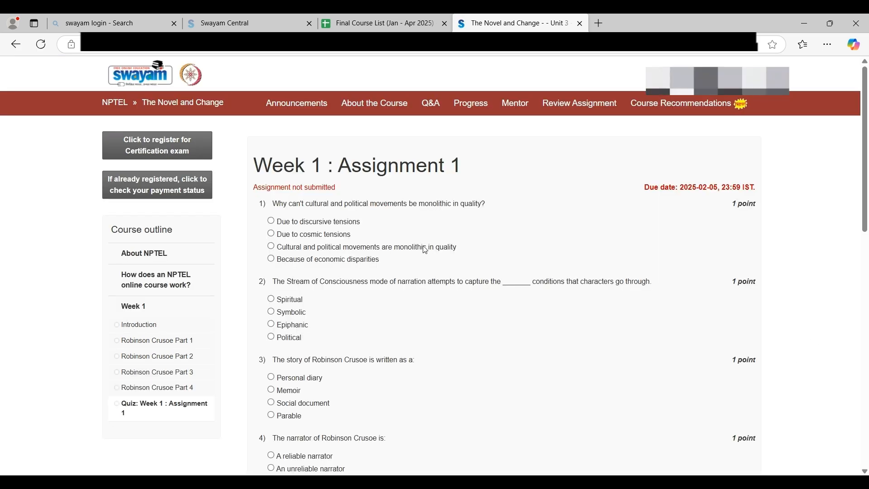
left_click_drag(252, 167, 481, 165)
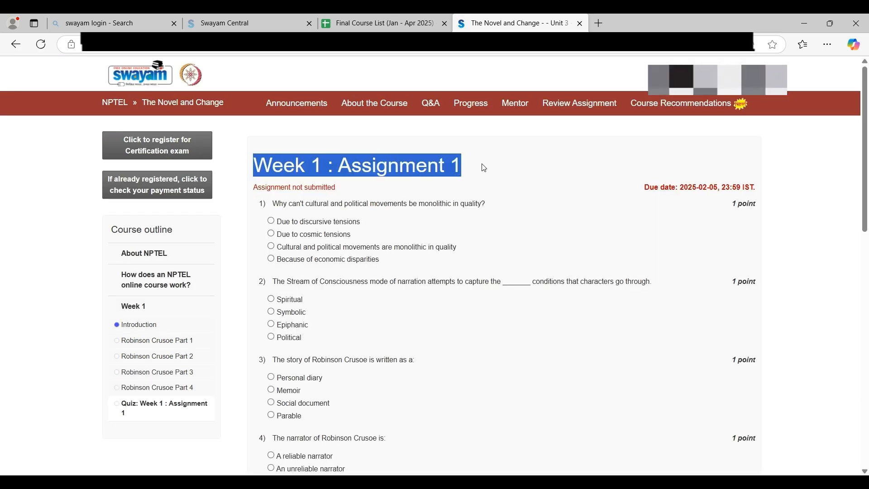
left_click(813, 244)
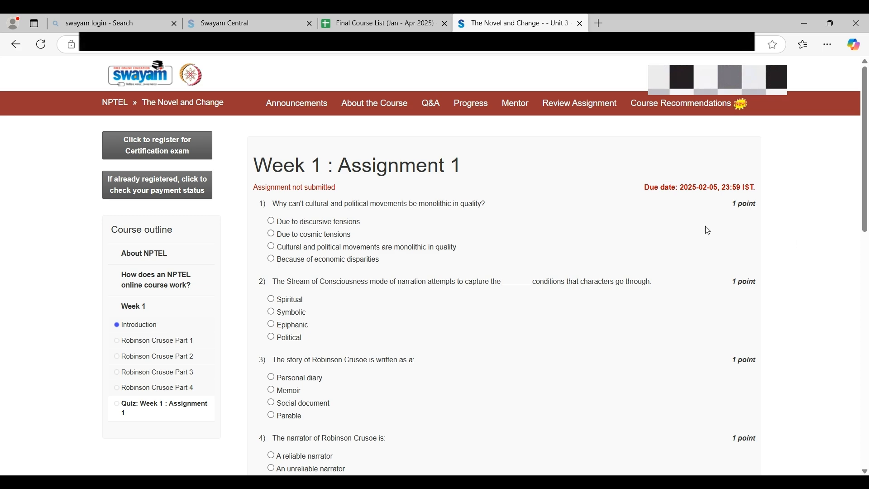
left_click_drag(646, 188, 715, 190)
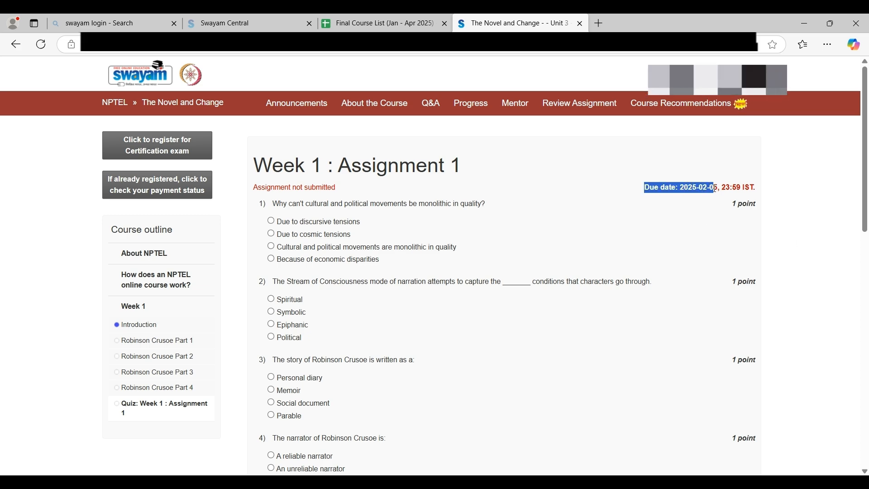
left_click(835, 220)
scroll(835, 220, "down", 7)
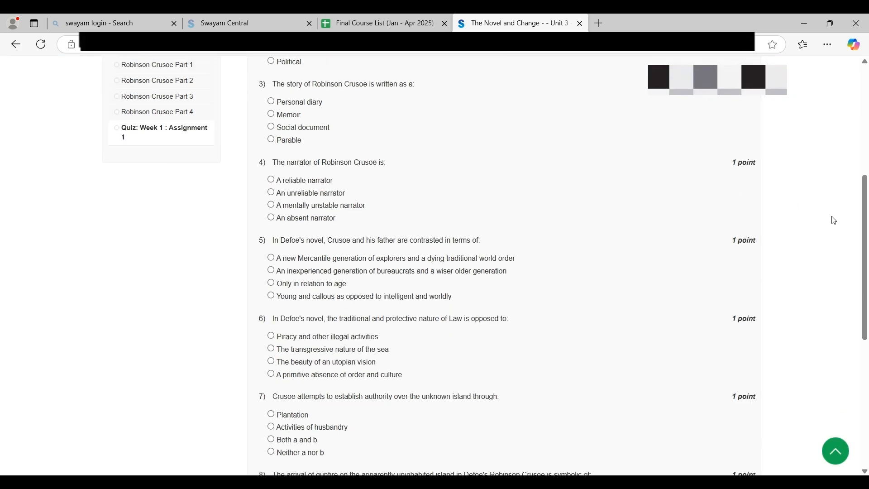
scroll(835, 220, "down", 5)
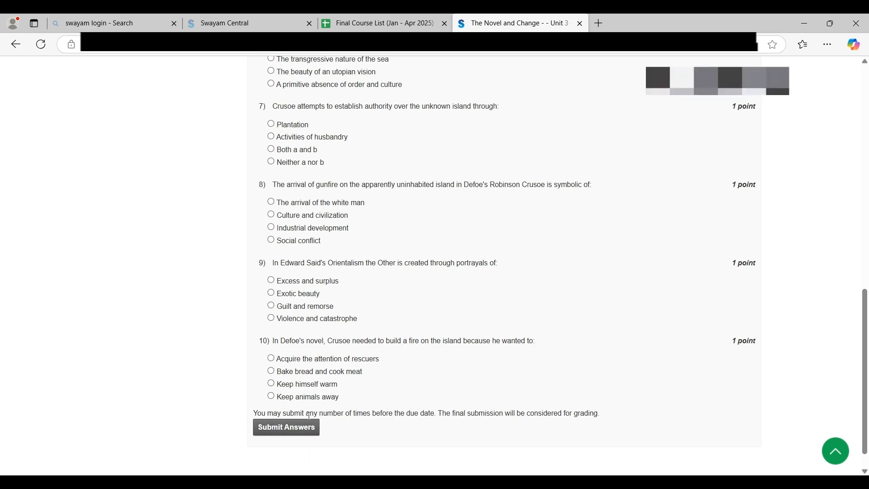
scroll(576, 333, "up", 15)
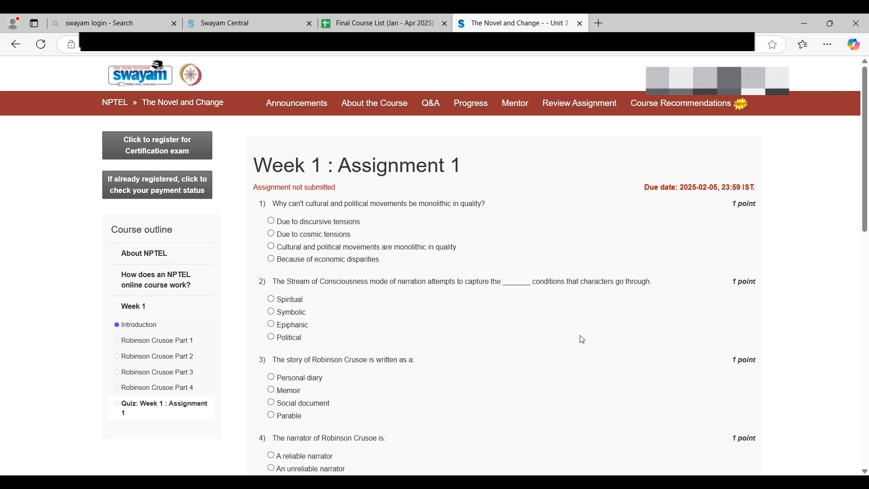